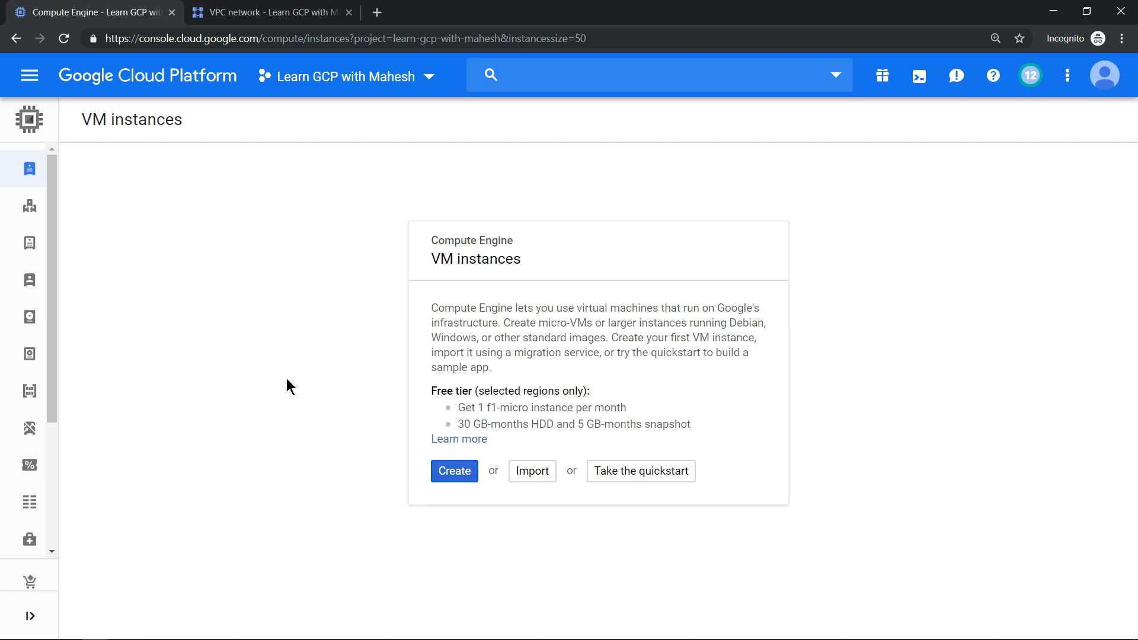
Search the Marketplace for mongo and launch the Google Click to Deploy MongoDB solution on Compute Engine
mouse_move(72, 572)
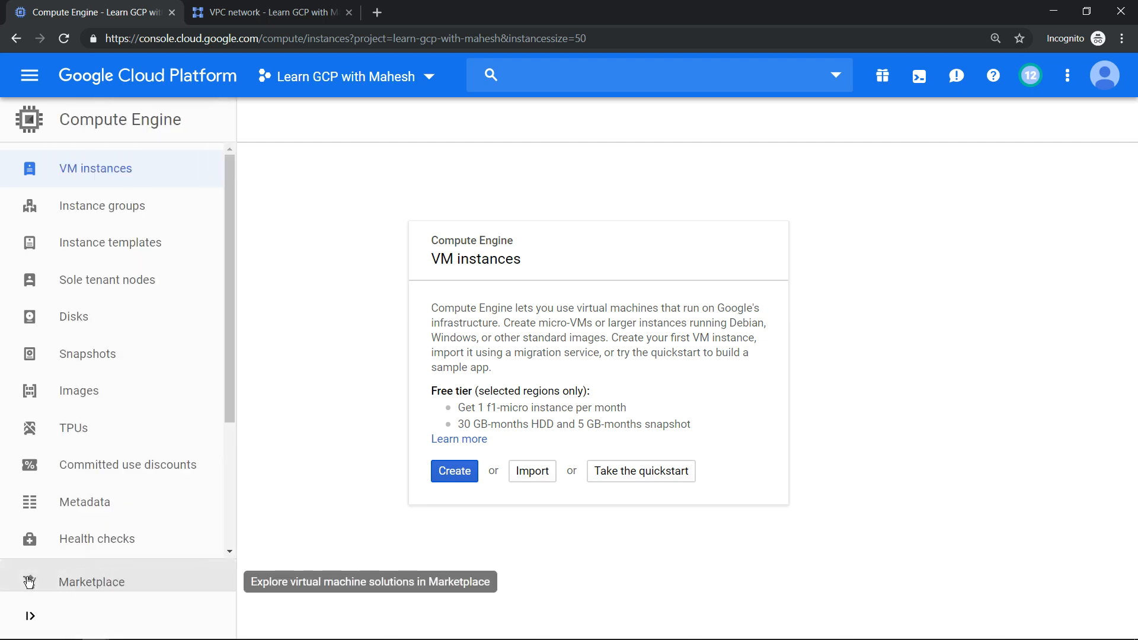
left_click(77, 579)
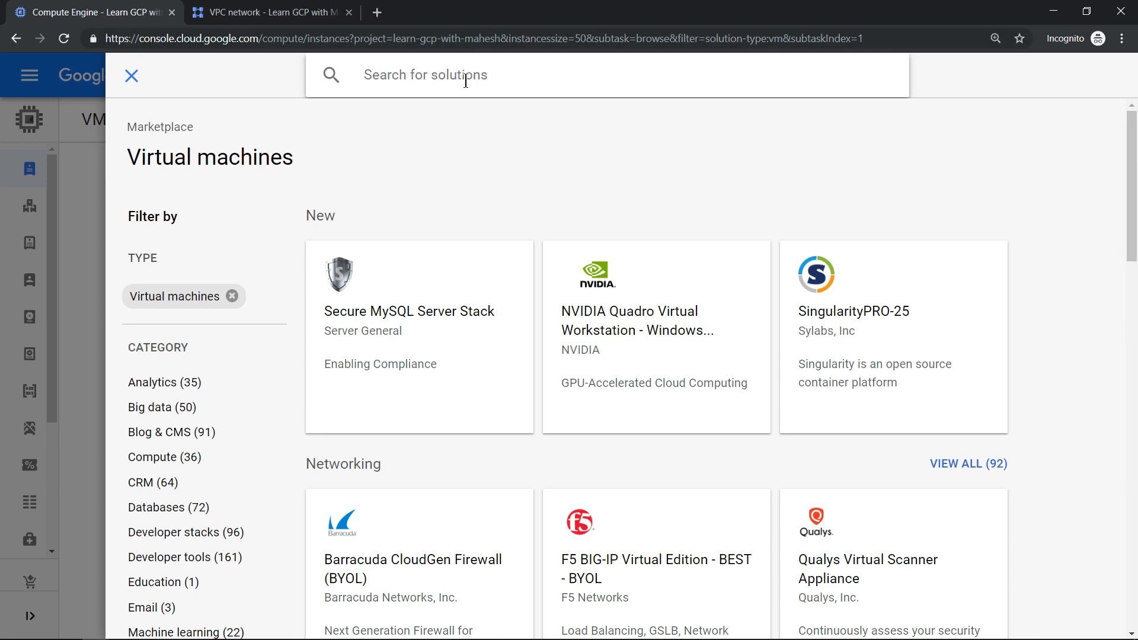
type("mongo")
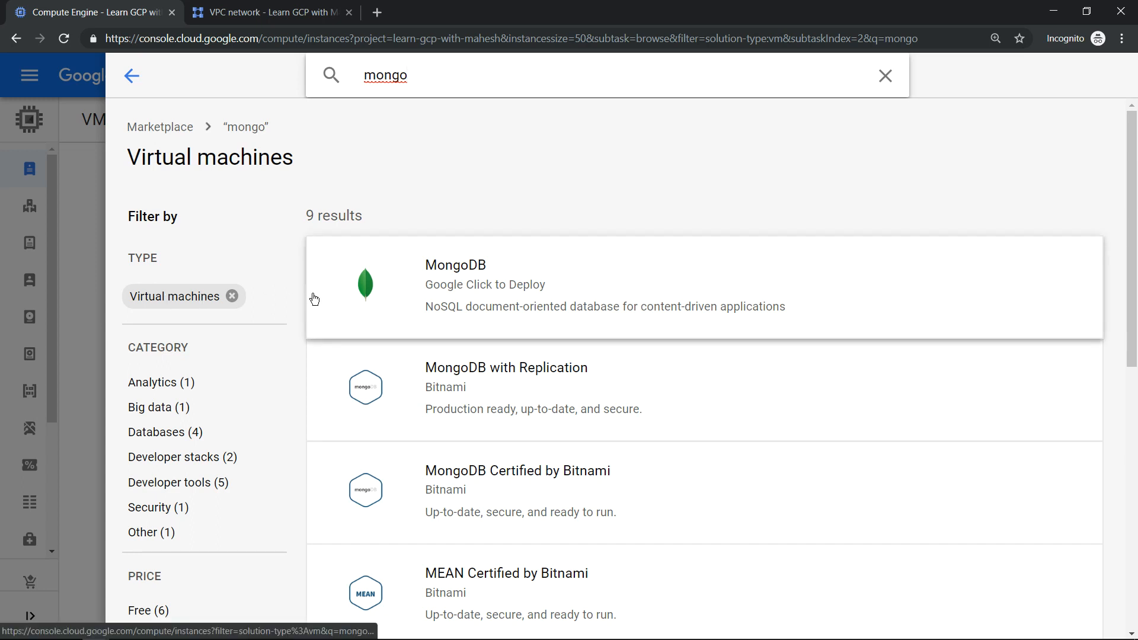
left_click(476, 290)
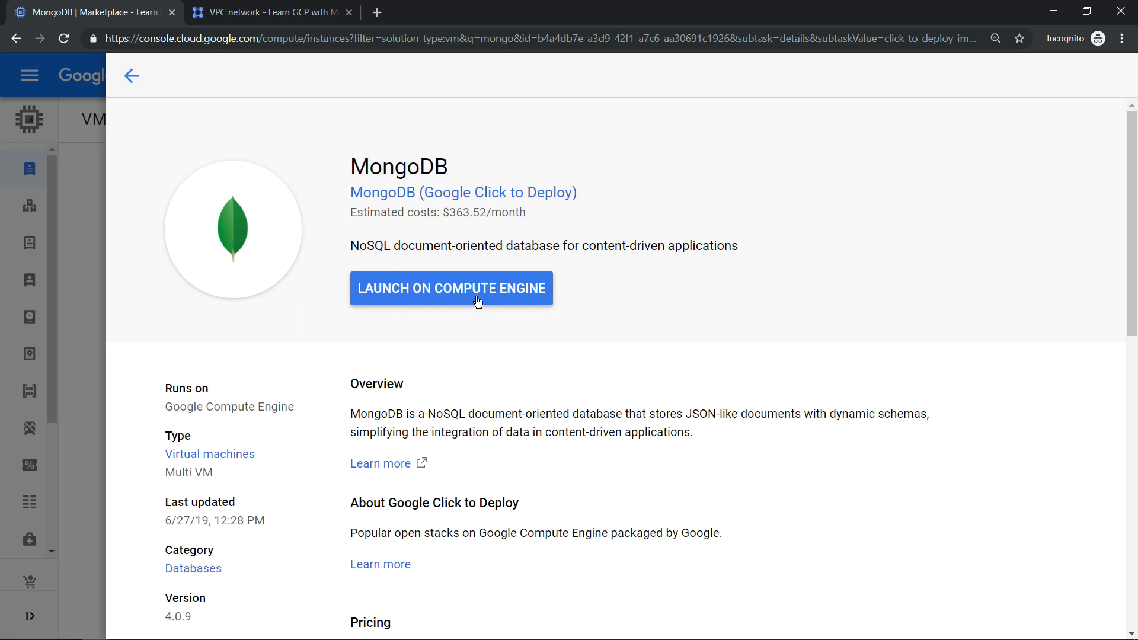
left_click(478, 301)
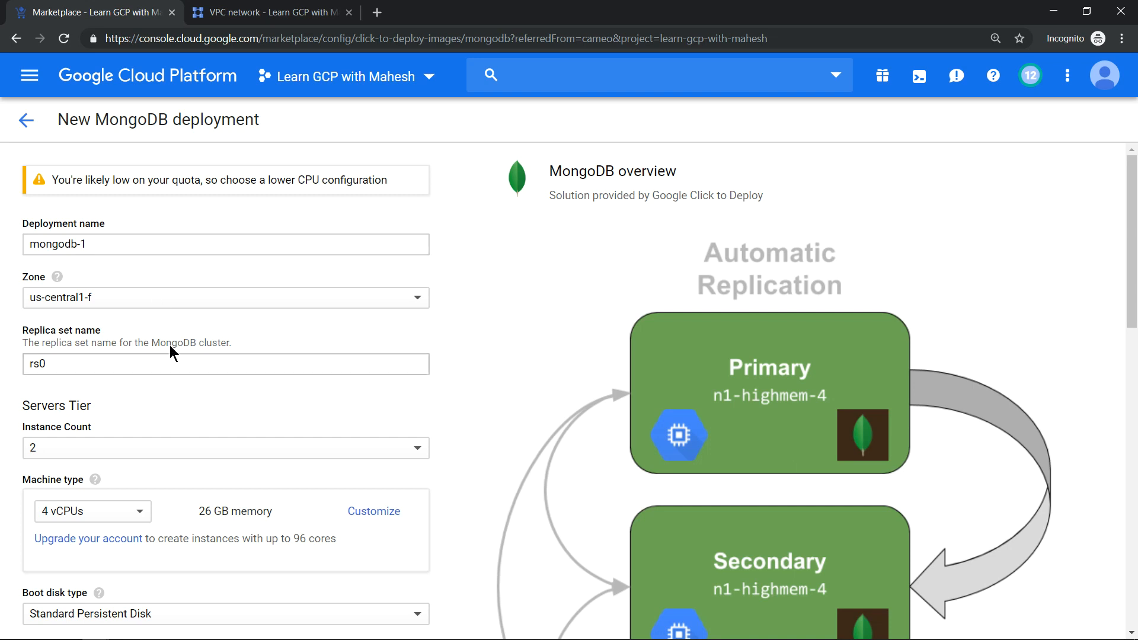
Set the zone of the MongoDB deployment to asia-south1-a
left_click(214, 297)
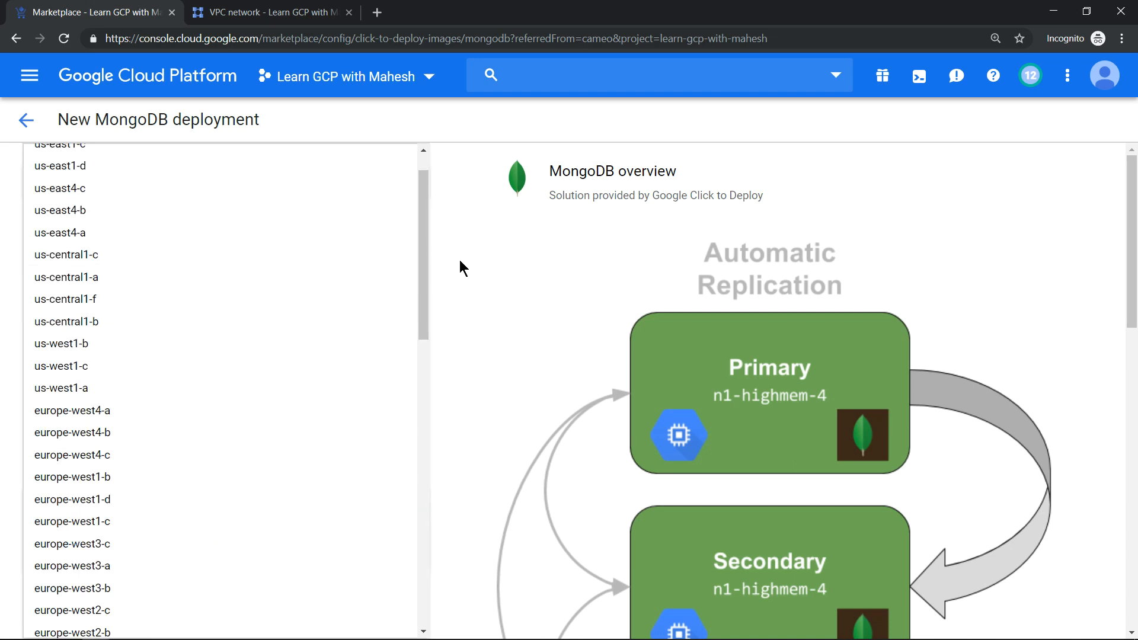
left_click_drag(421, 216, 411, 427)
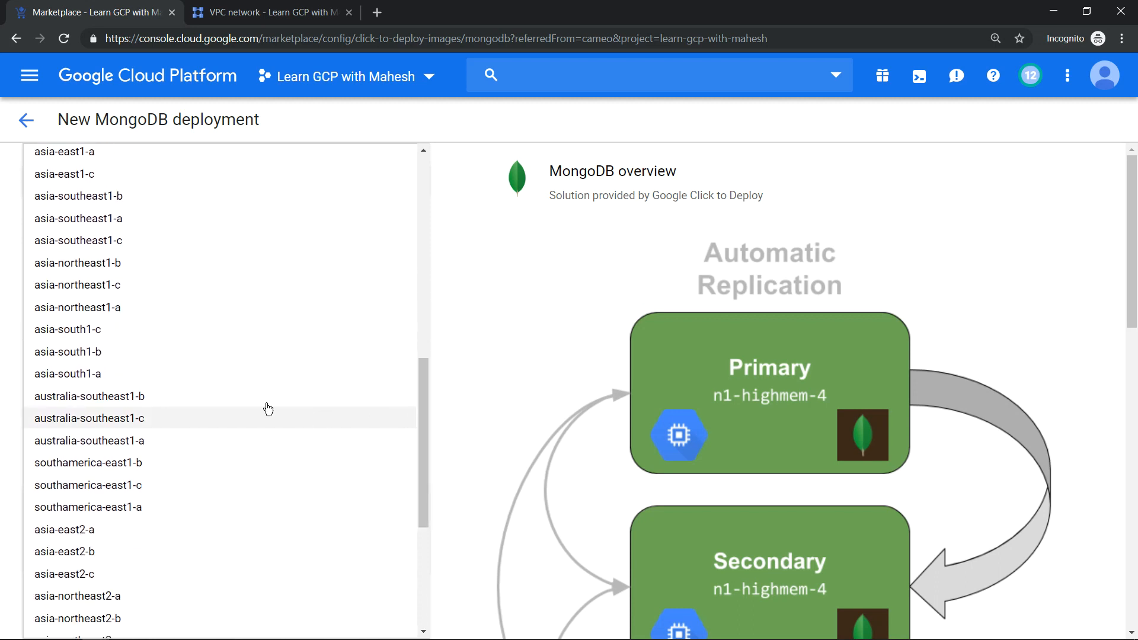
left_click(91, 386)
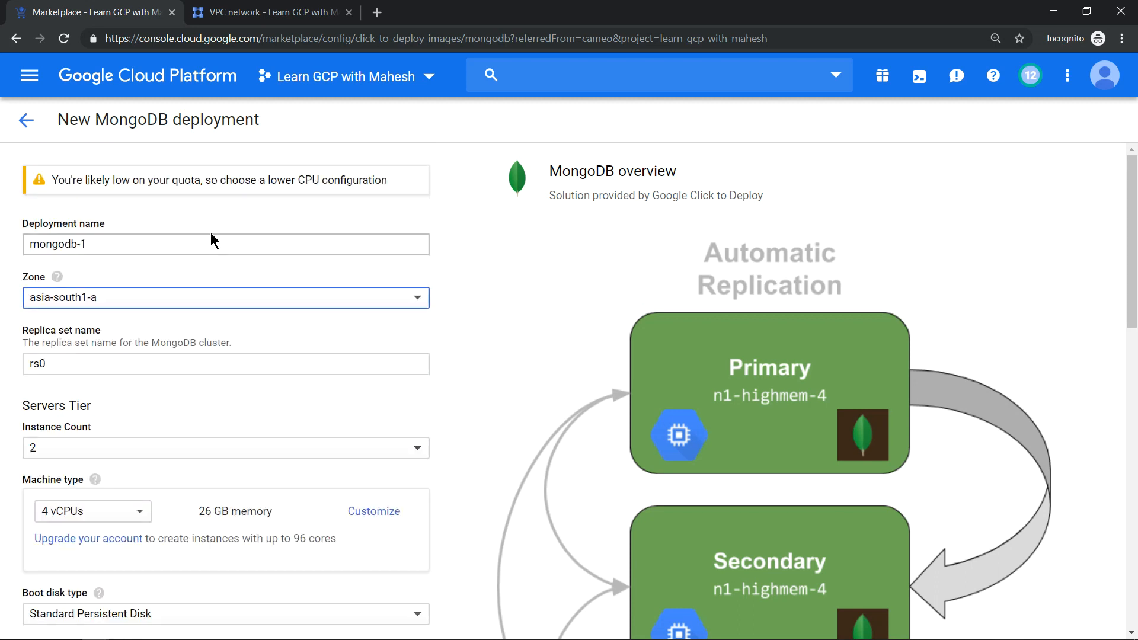
Set the servers tier to 2 vCPUs with 7.5 GB memory (n1-standard-2) and an instance count of 1
left_click(110, 513)
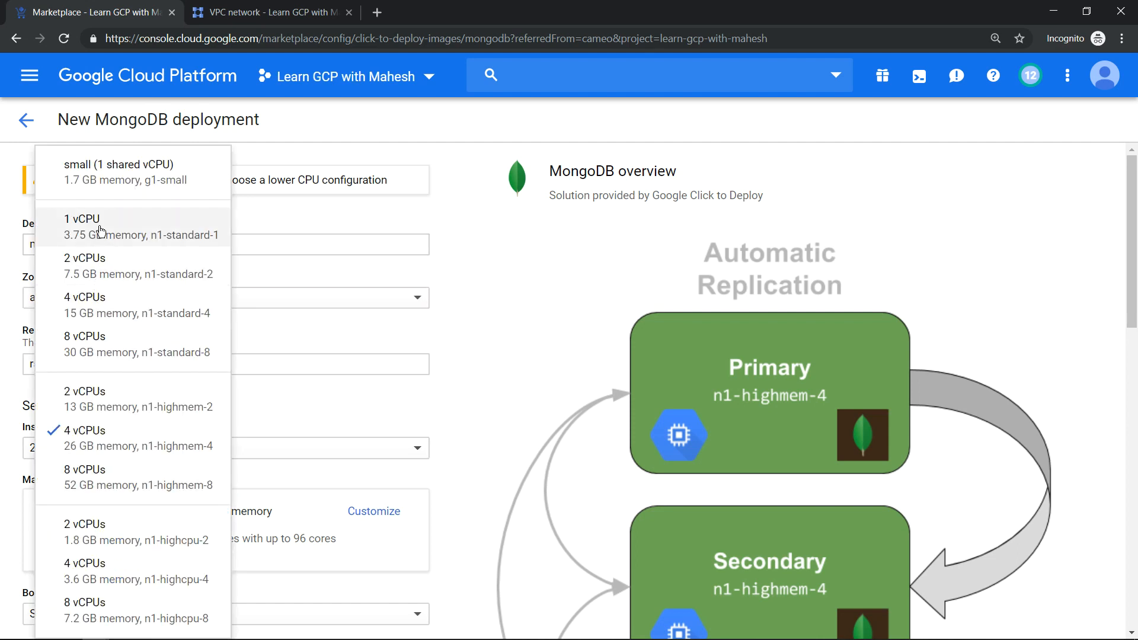
left_click(95, 265)
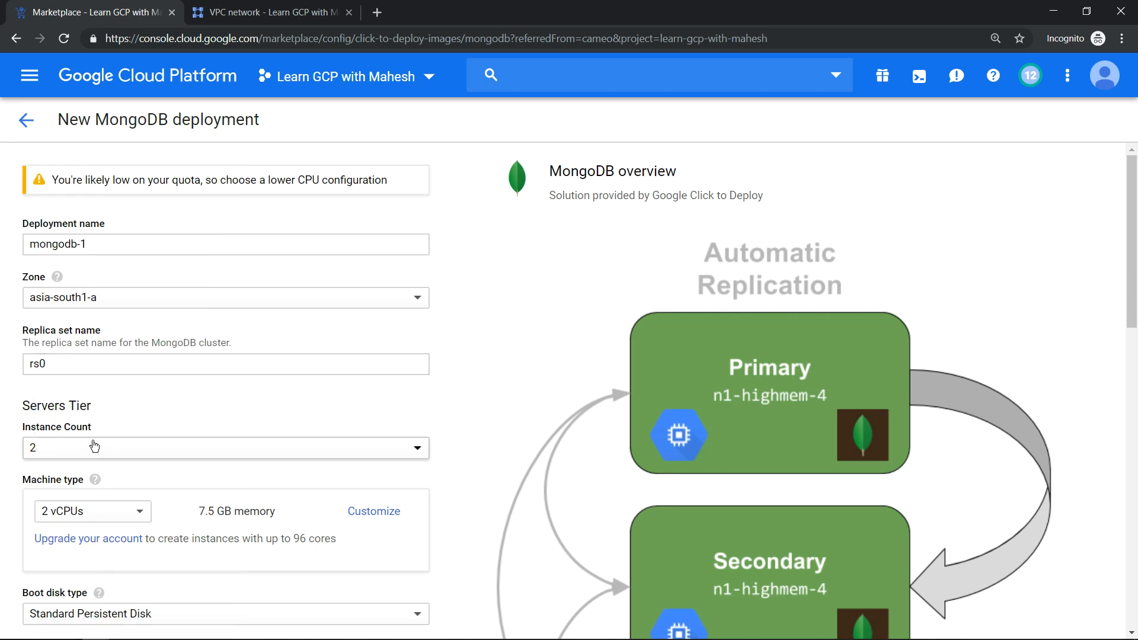
left_click(93, 451)
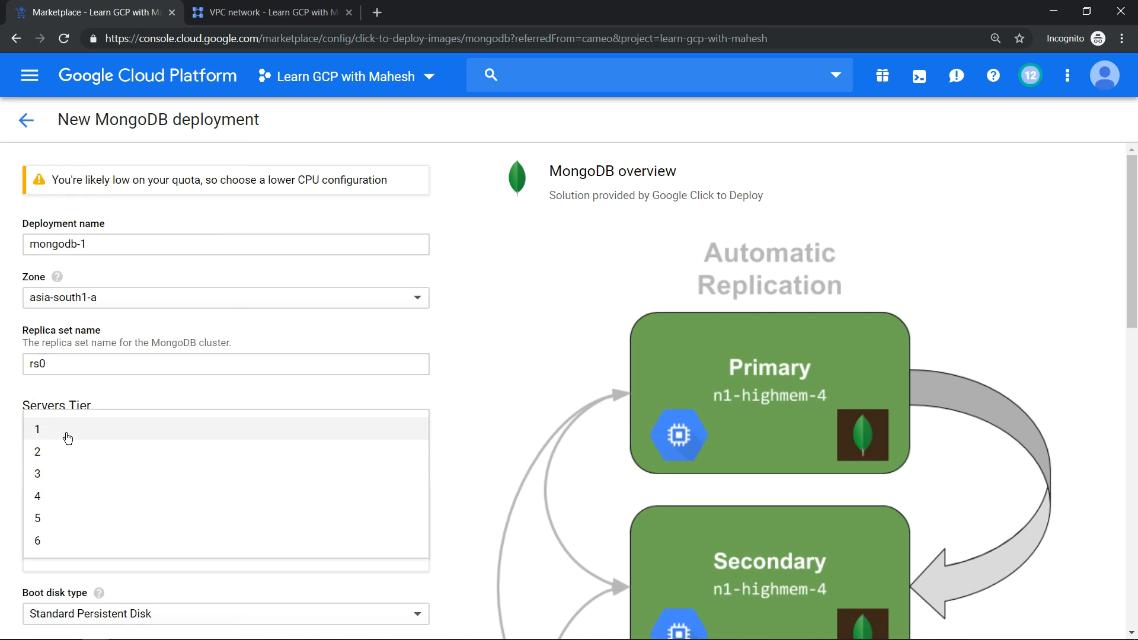
left_click(69, 438)
Rename the deployment to mongodb-demo
left_click(108, 243)
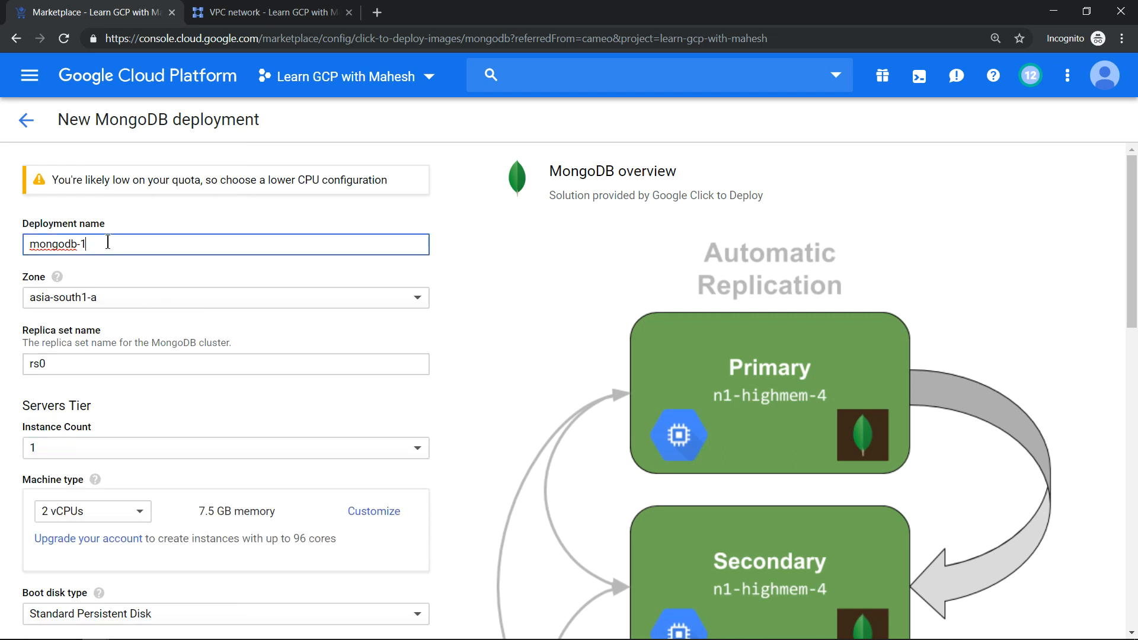
key("BackSpace")
type("demo")
left_click(488, 271)
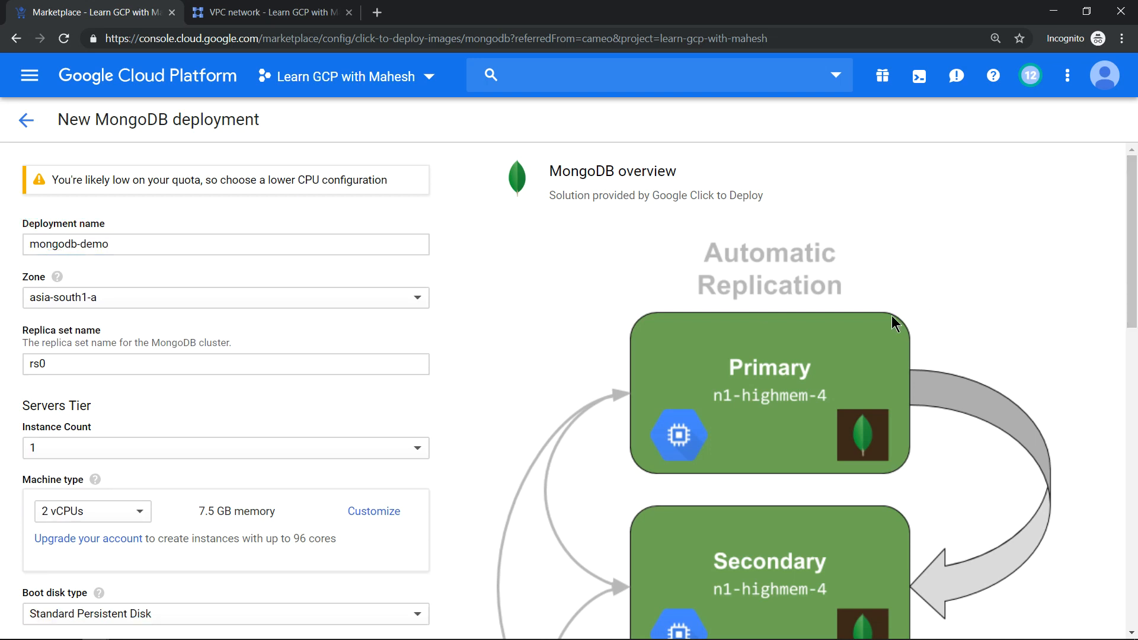
Change the servers tier machine type to 1 vCPU with 3.75 GB memory (n1-standard-1) and deploy the solution
left_click(140, 514)
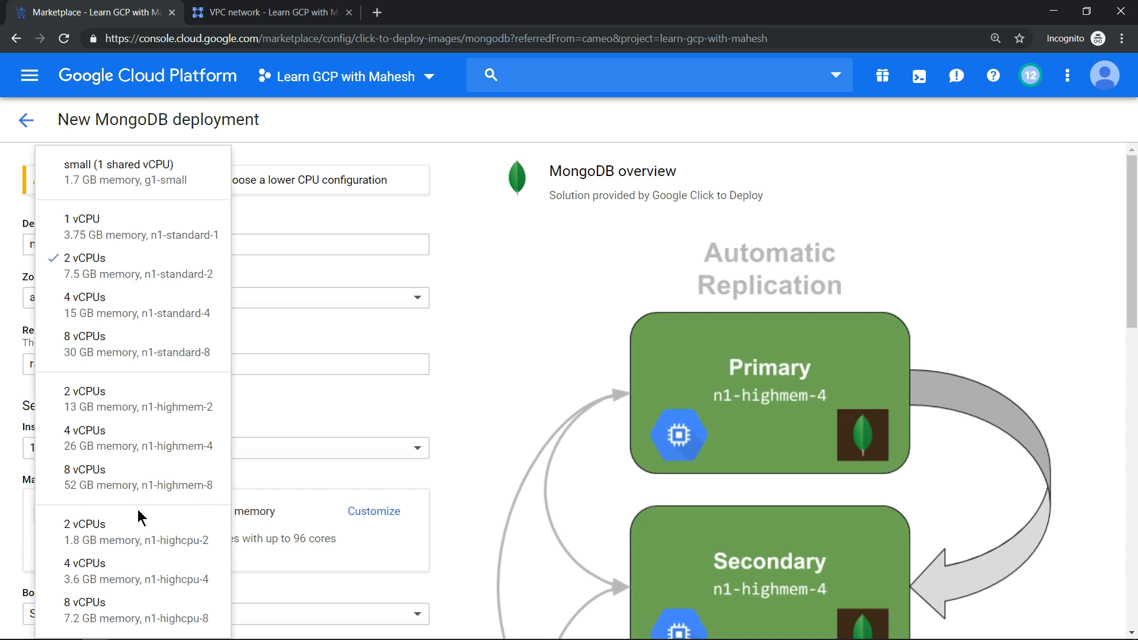
left_click(101, 222)
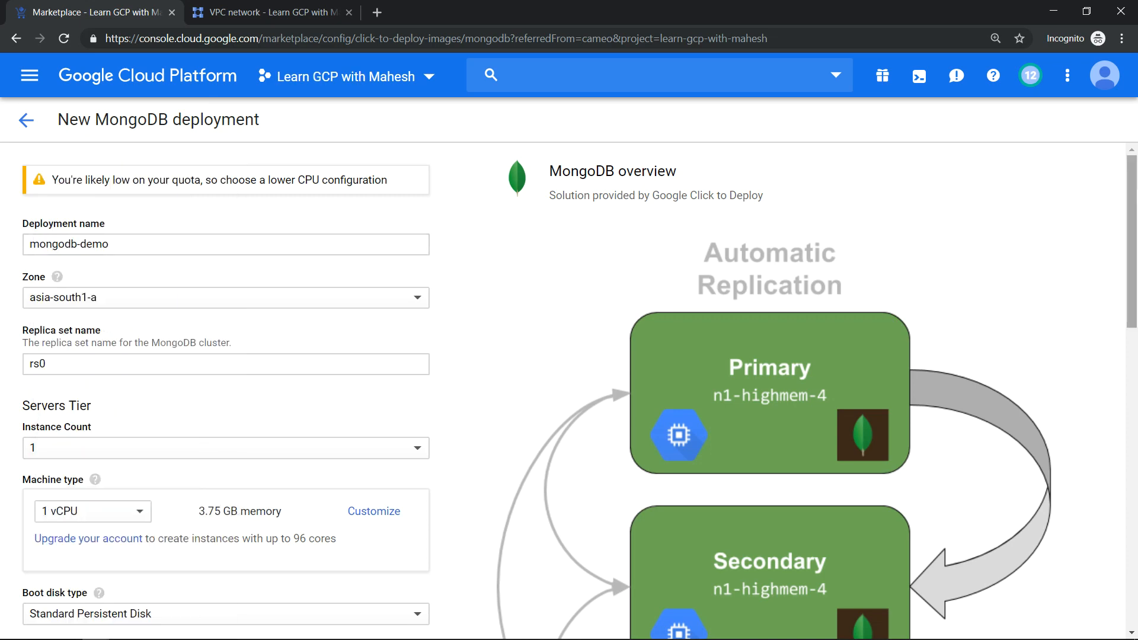
scroll(1133, 201, "down", 1)
scroll(569, 392, "down", 10)
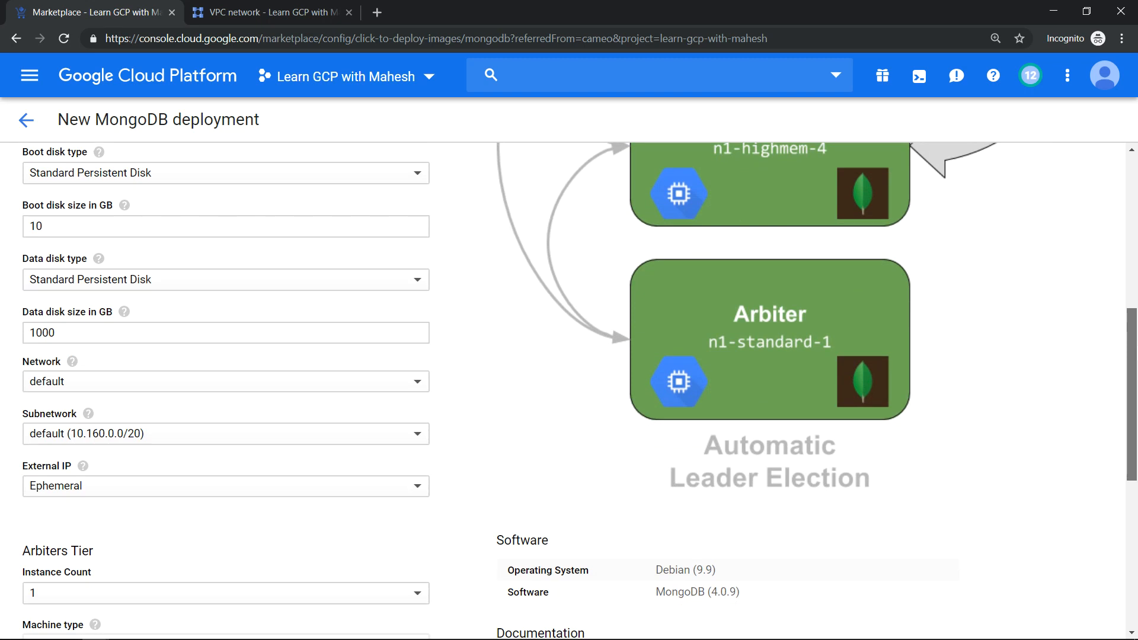
scroll(105, 246, "up", 1)
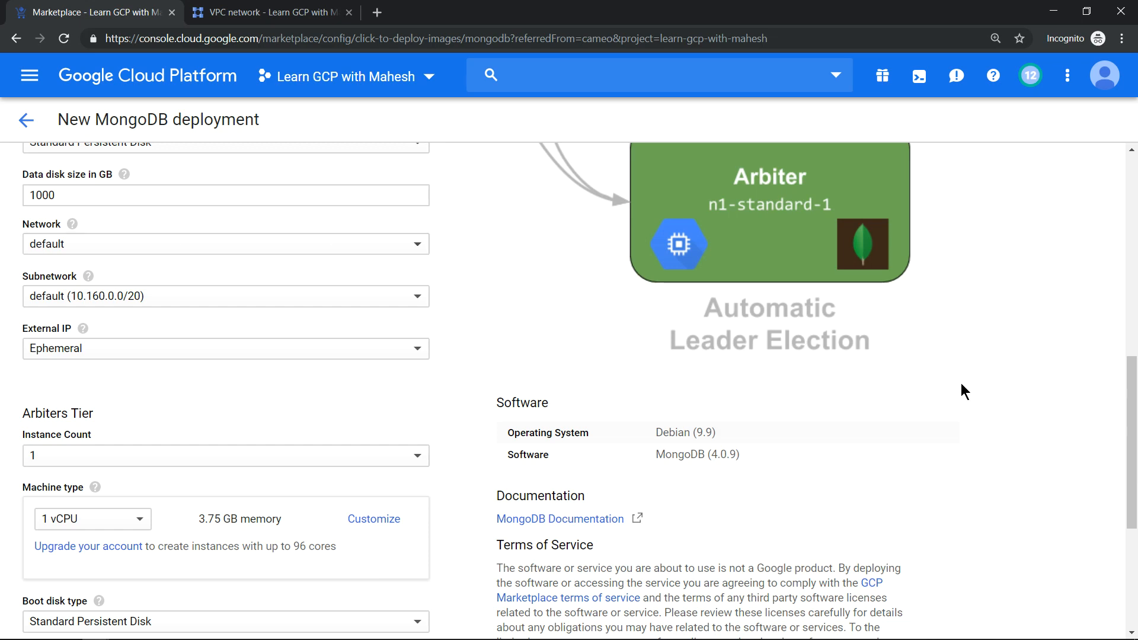
left_click_drag(1133, 398, 1133, 497)
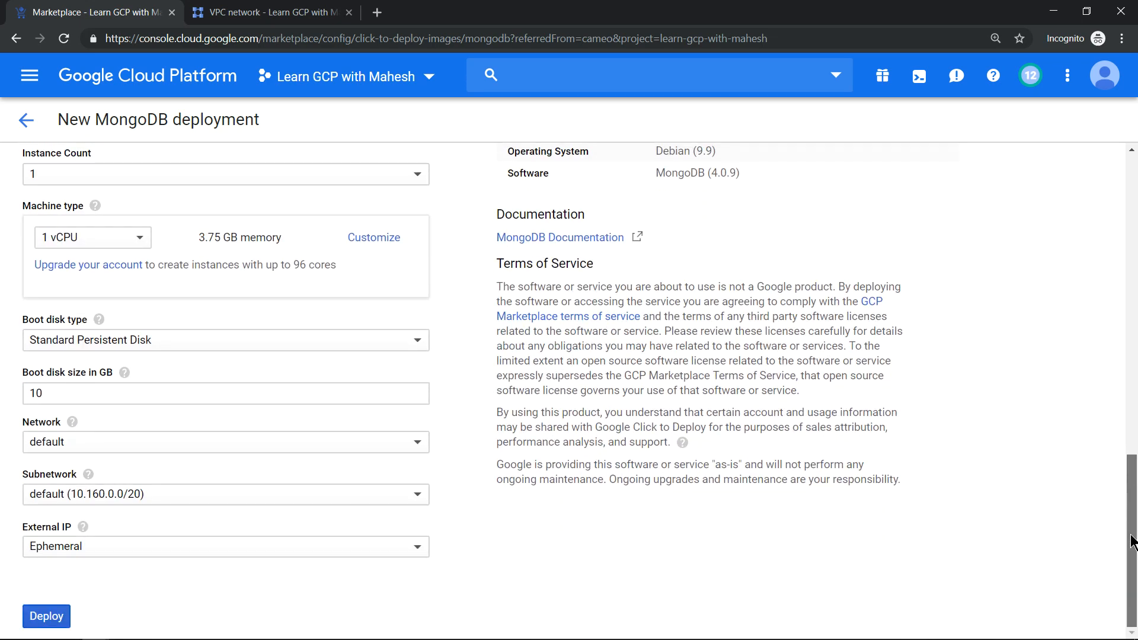
left_click(45, 616)
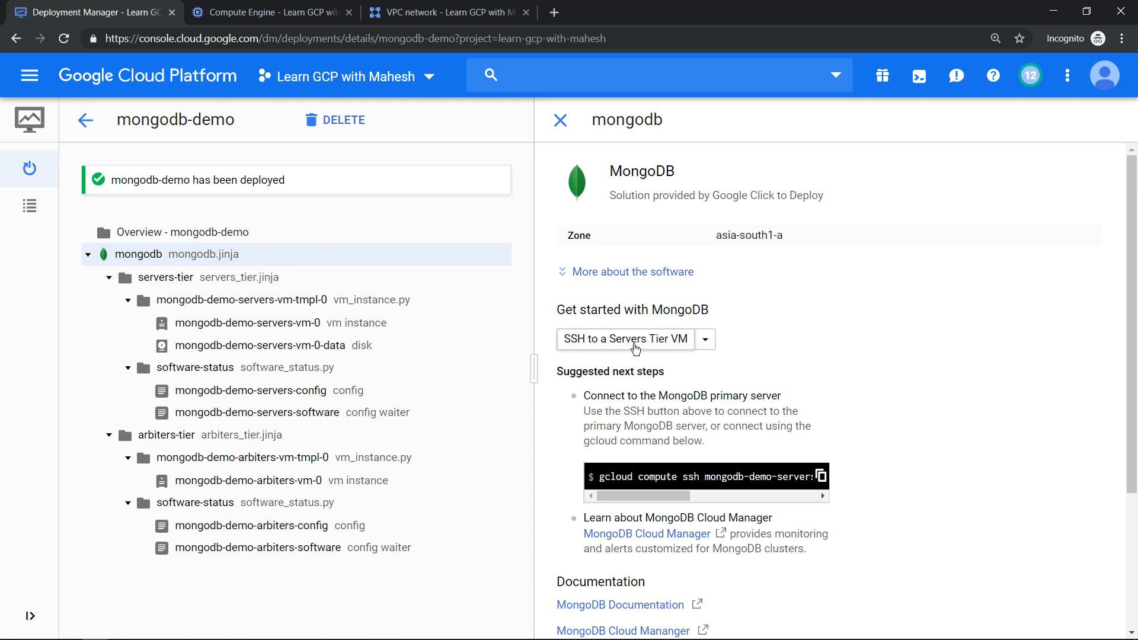
Copy the external IP of the mongodb-demo-servers-vm-0 instance from the Compute Engine VM list
left_click(248, 8)
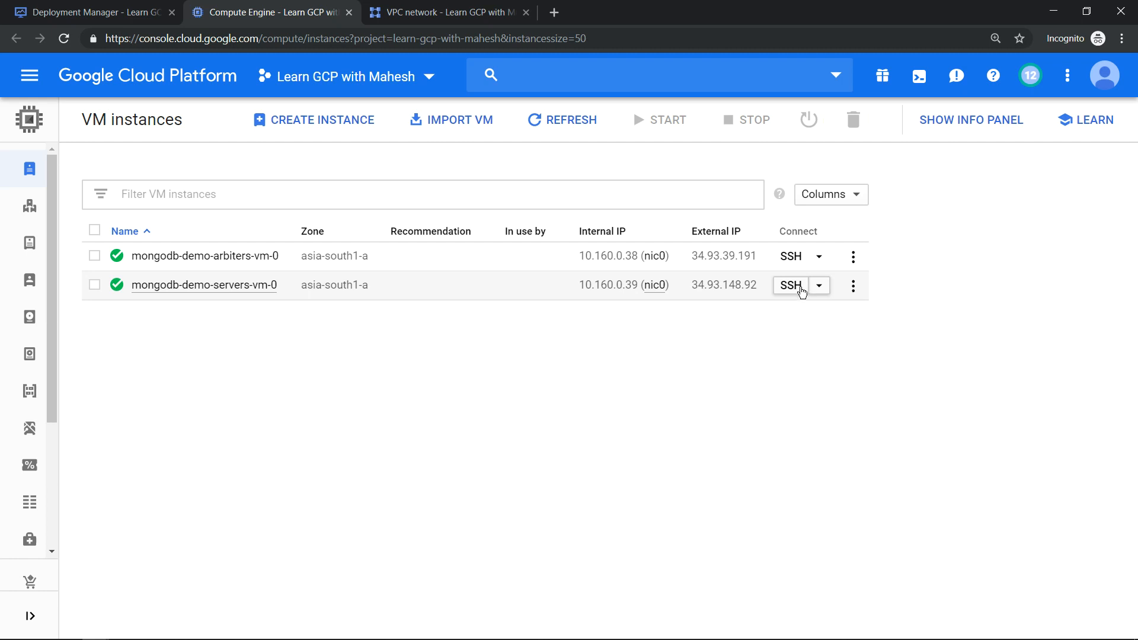
left_click_drag(693, 286, 756, 291)
key("ctrl+c")
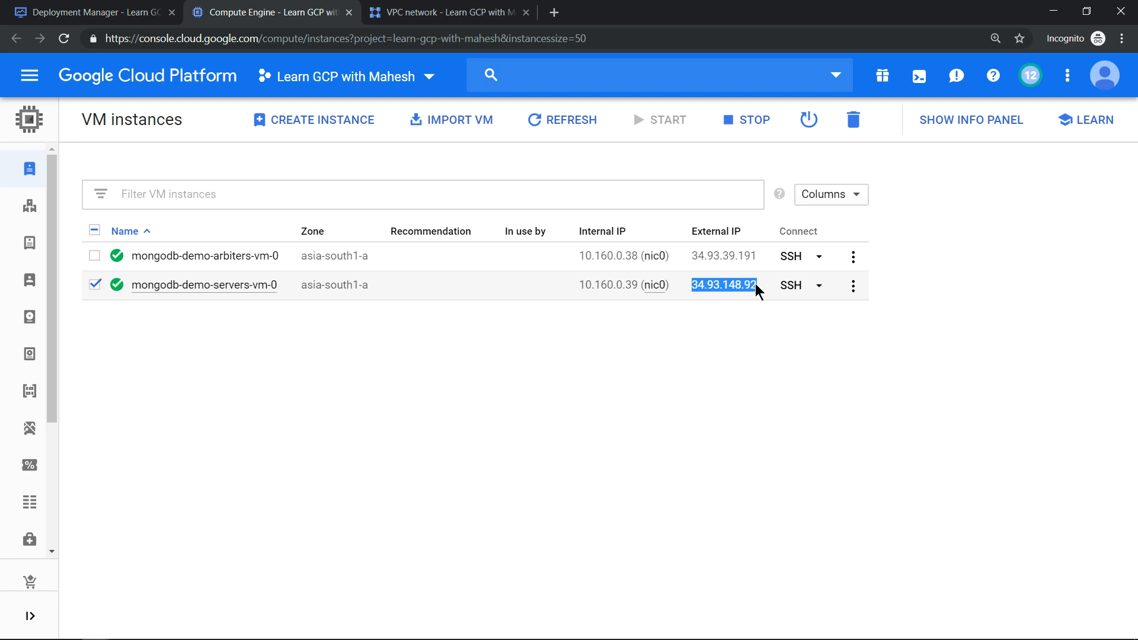
Switch to NoSQLBooster for MongoDB, replace the connection's server address with the copied IP and test the connection
key("alt+Tab")
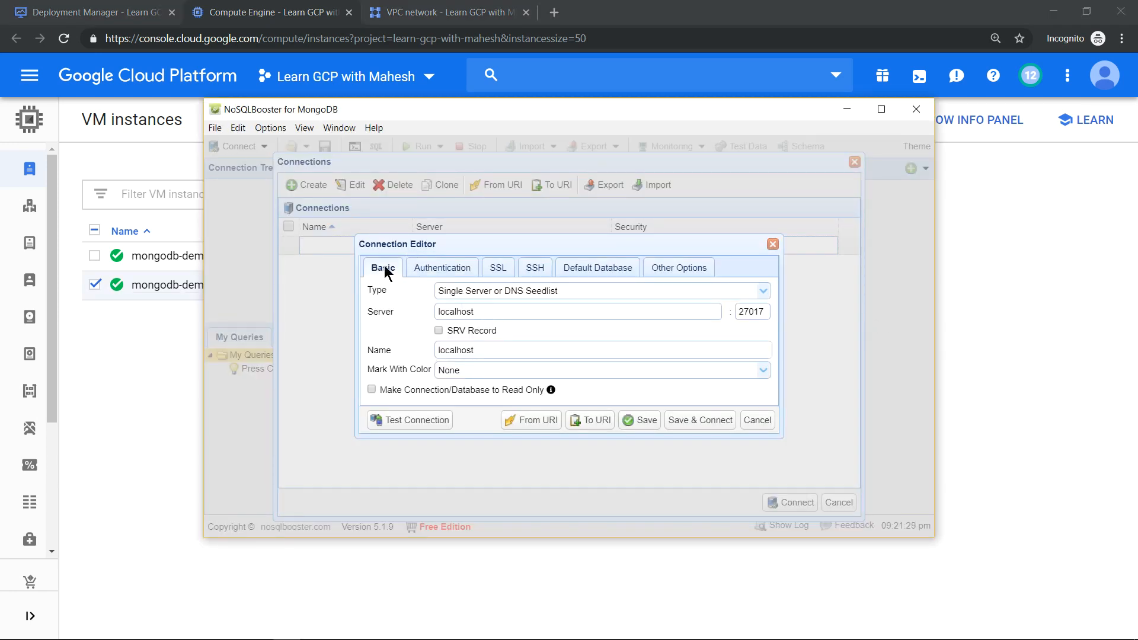
double_click(464, 311)
key("ctrl+v")
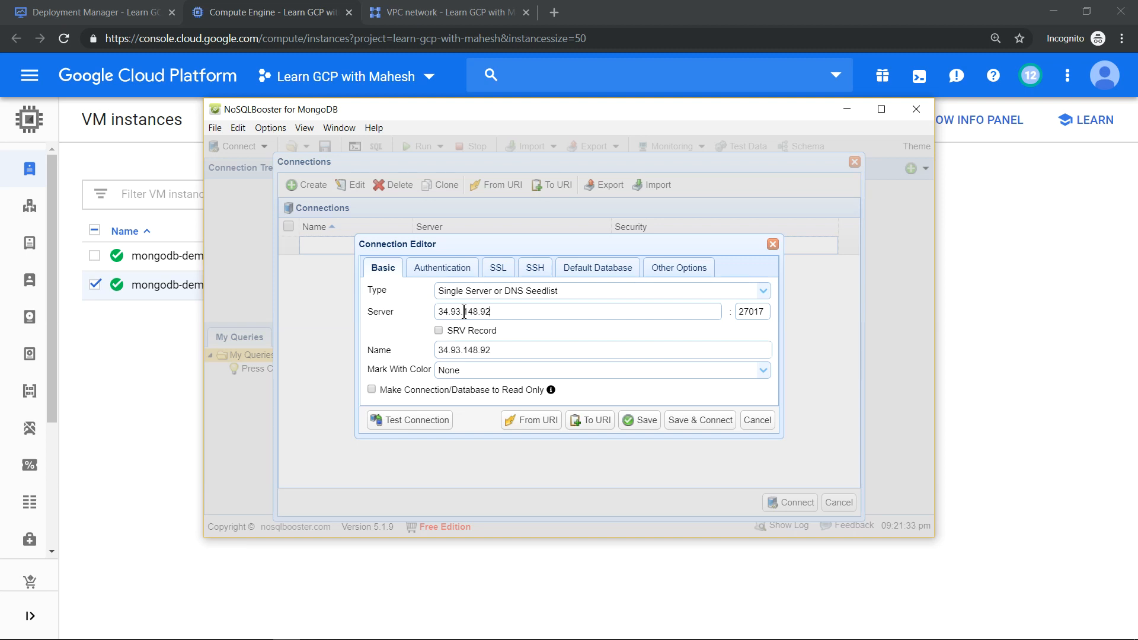
double_click(750, 309)
left_click(411, 429)
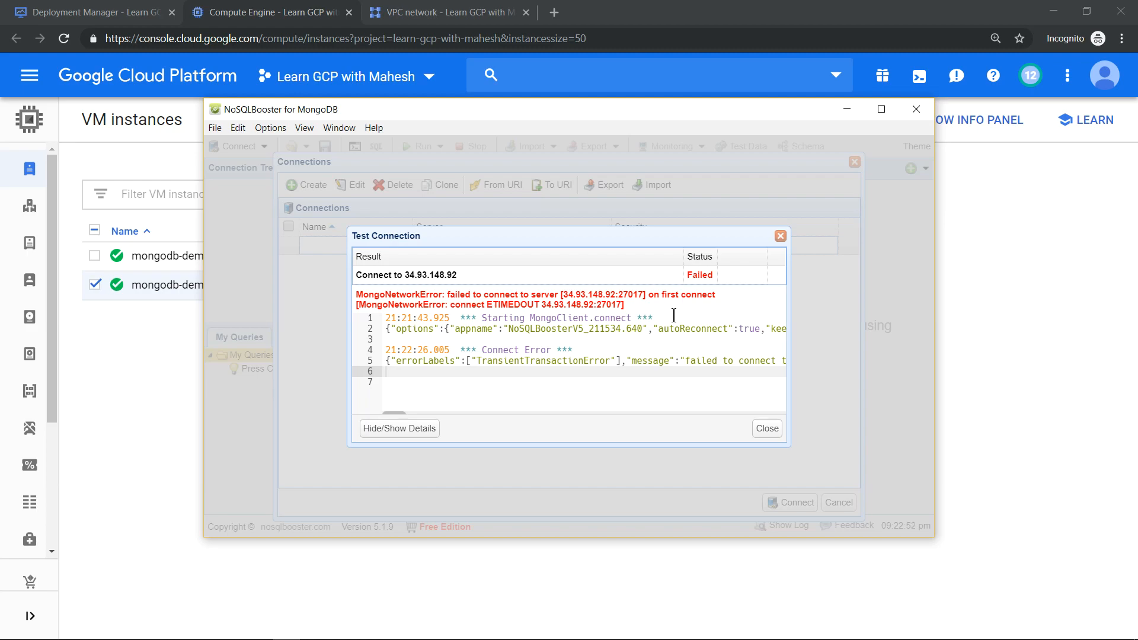
Start a new VPC firewall rule in the Google Cloud console and name it mongo-db
left_click(487, 8)
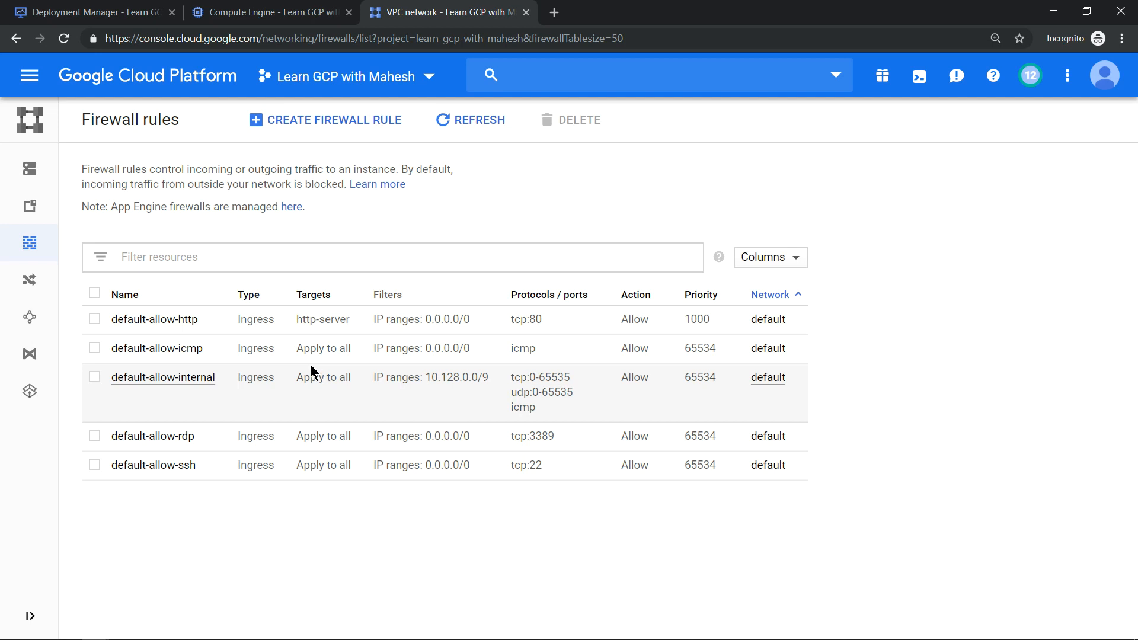
left_click(347, 122)
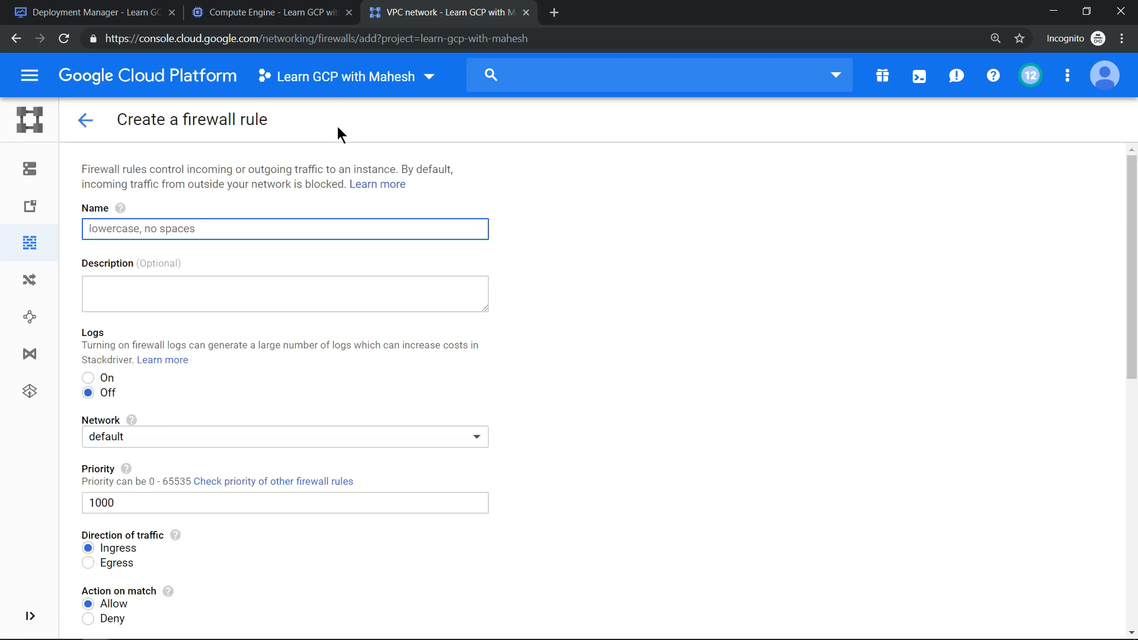
left_click(221, 228)
type("mong")
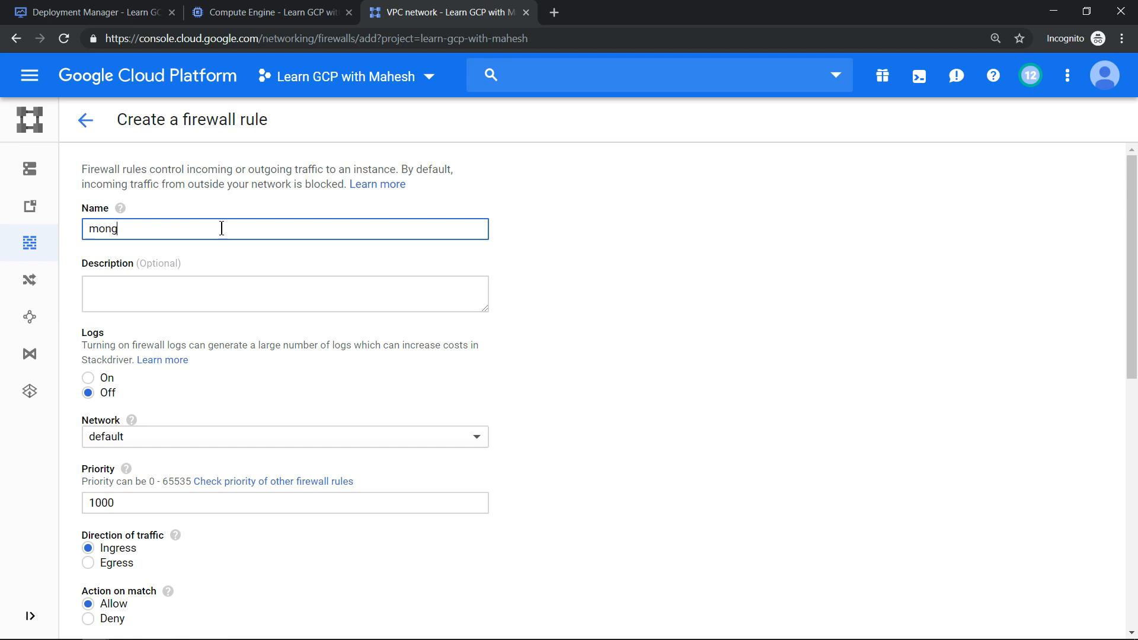
type("o-db")
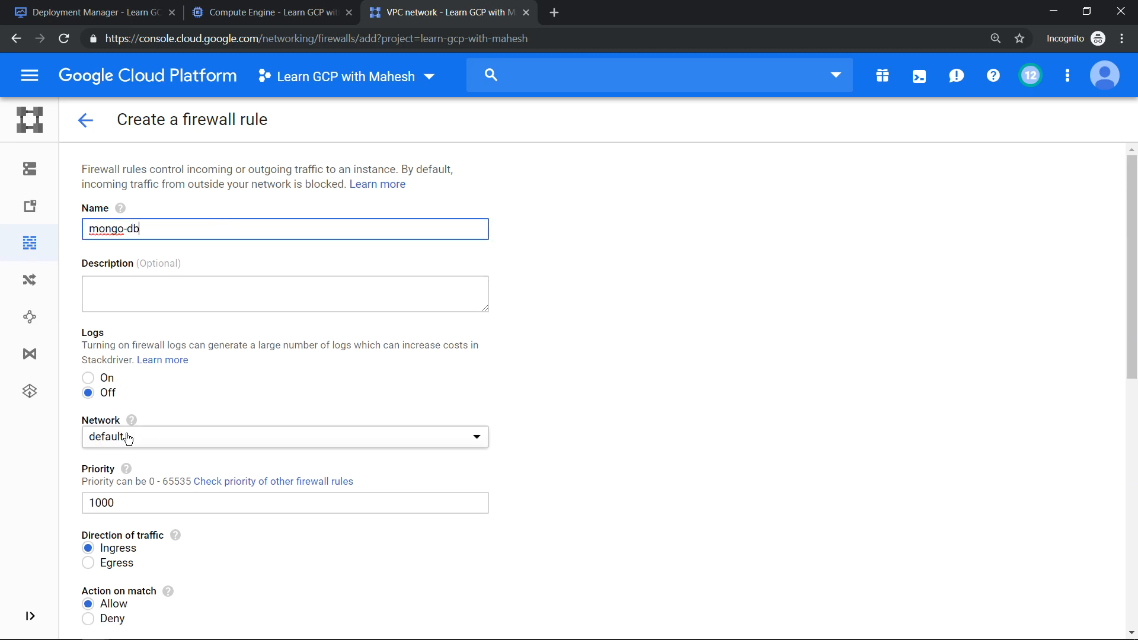
Apply the firewall rule to all instances in the network with source IP range 0.0.0.0/0
left_click_drag(1131, 223, 1131, 365)
left_click(183, 351)
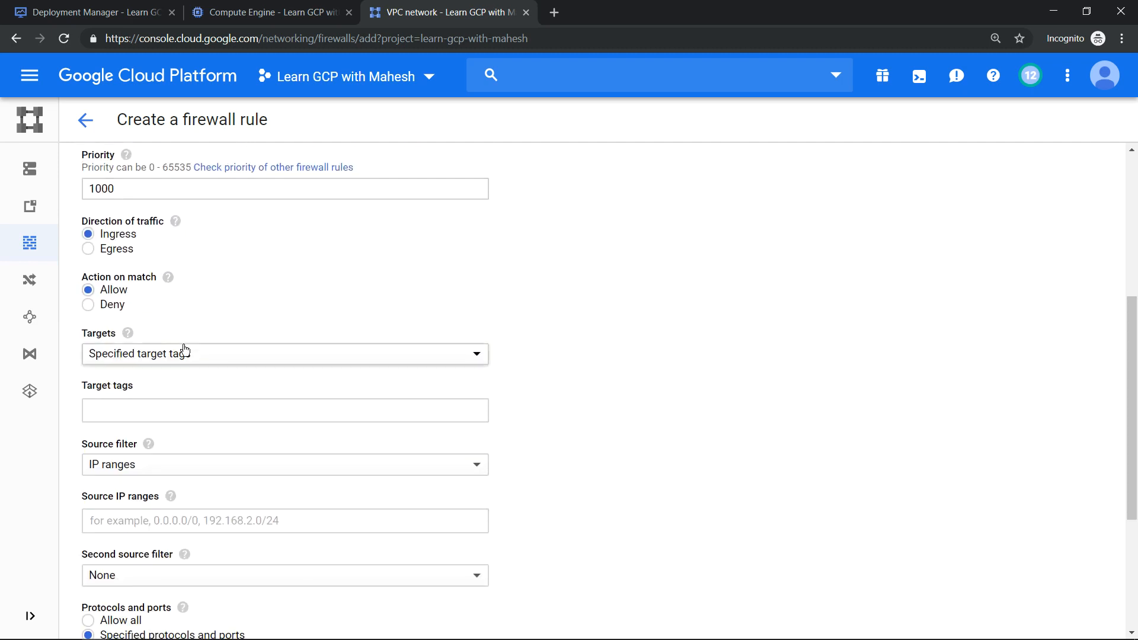
left_click(150, 337)
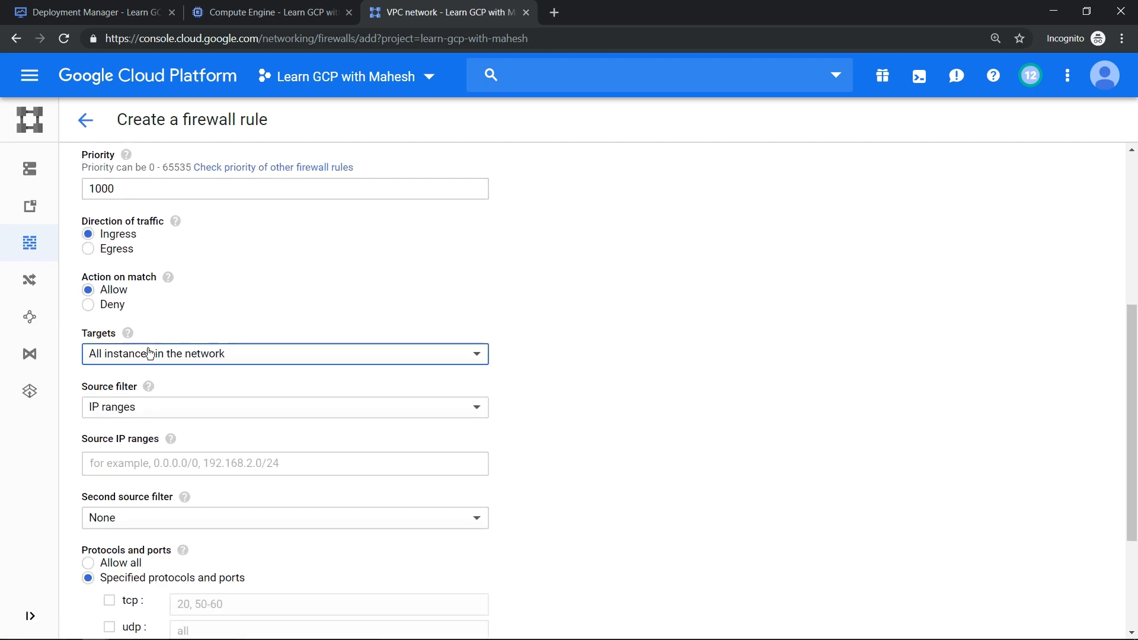
left_click(127, 462)
type("0.0.0.0")
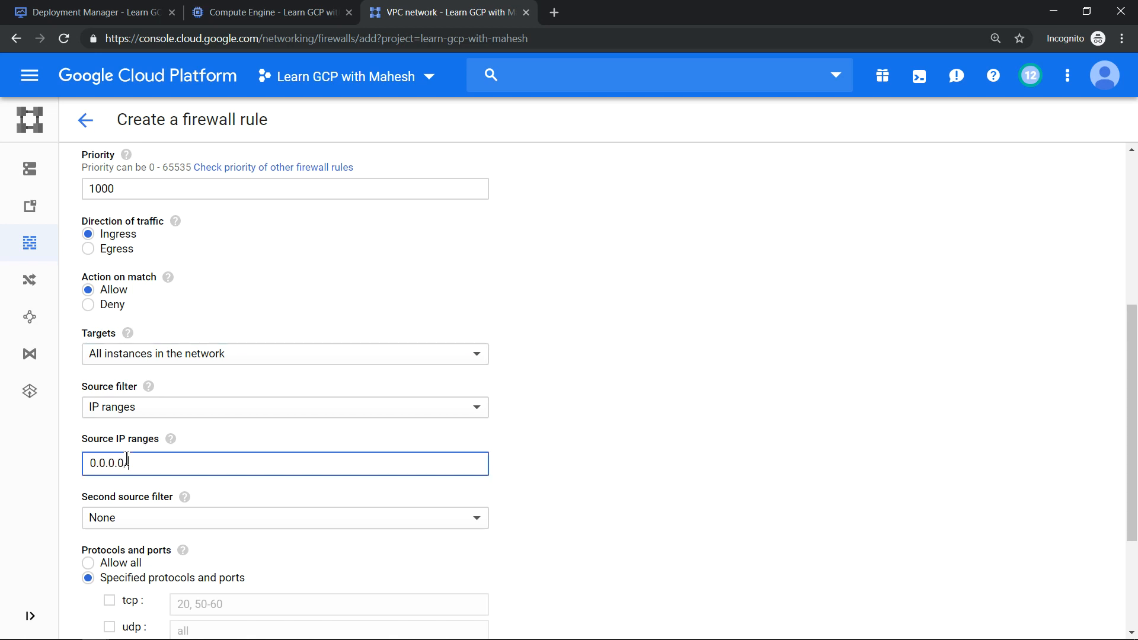
type("/0")
Allow TCP port 27017 in the firewall rule and create the rule
scroll(1131, 379, "down", 2)
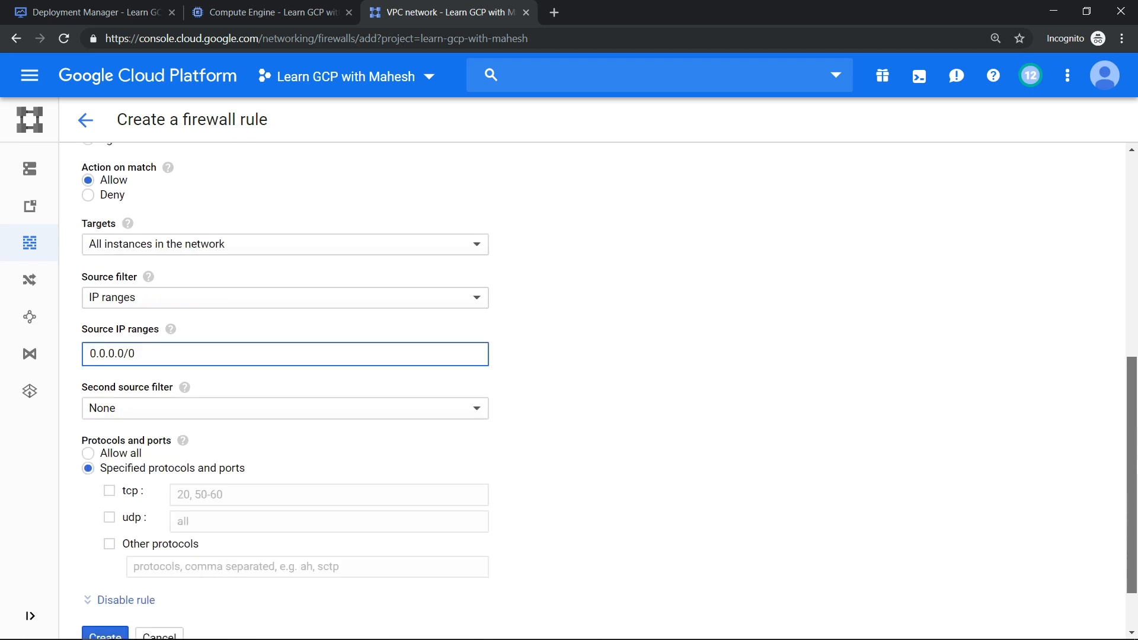
scroll(293, 412, "down", 1)
left_click(110, 422)
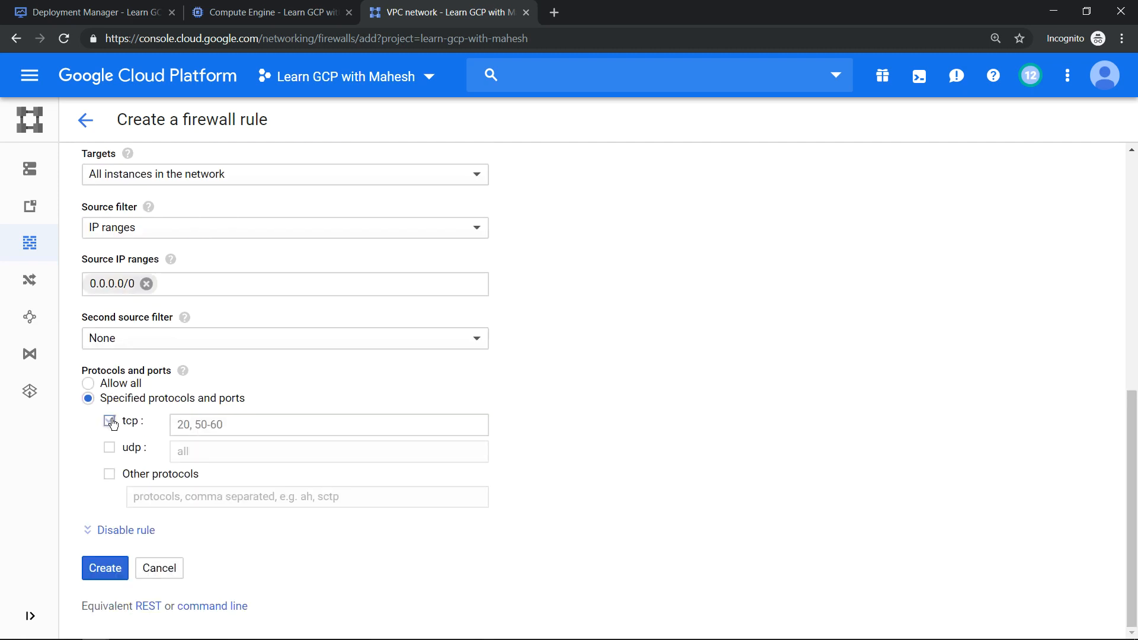
left_click(213, 416)
type("27017")
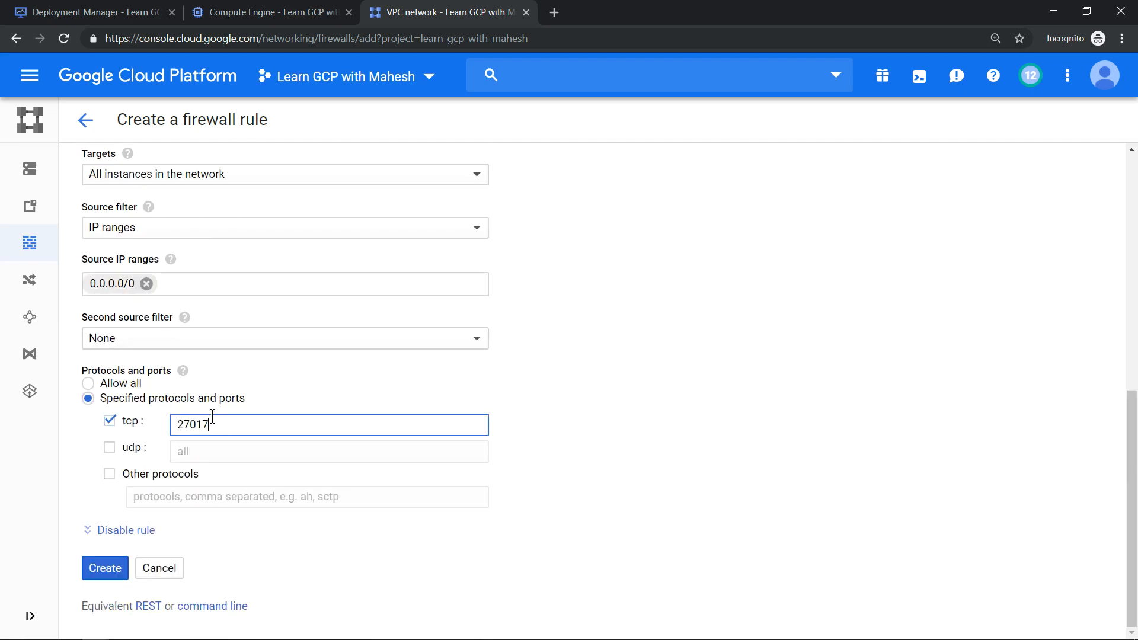
left_click(117, 569)
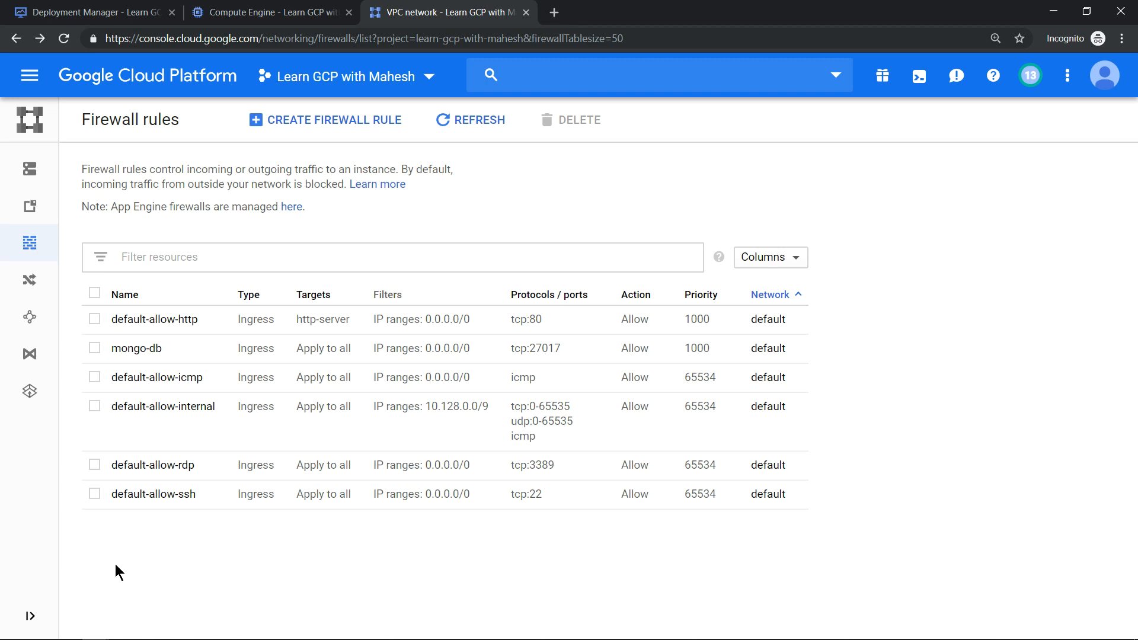
Switch to NoSQLBooster for MongoDB, dismiss the earlier test result and test the connection to 34.93.148.92 again, reviewing the log
key("alt+Tab")
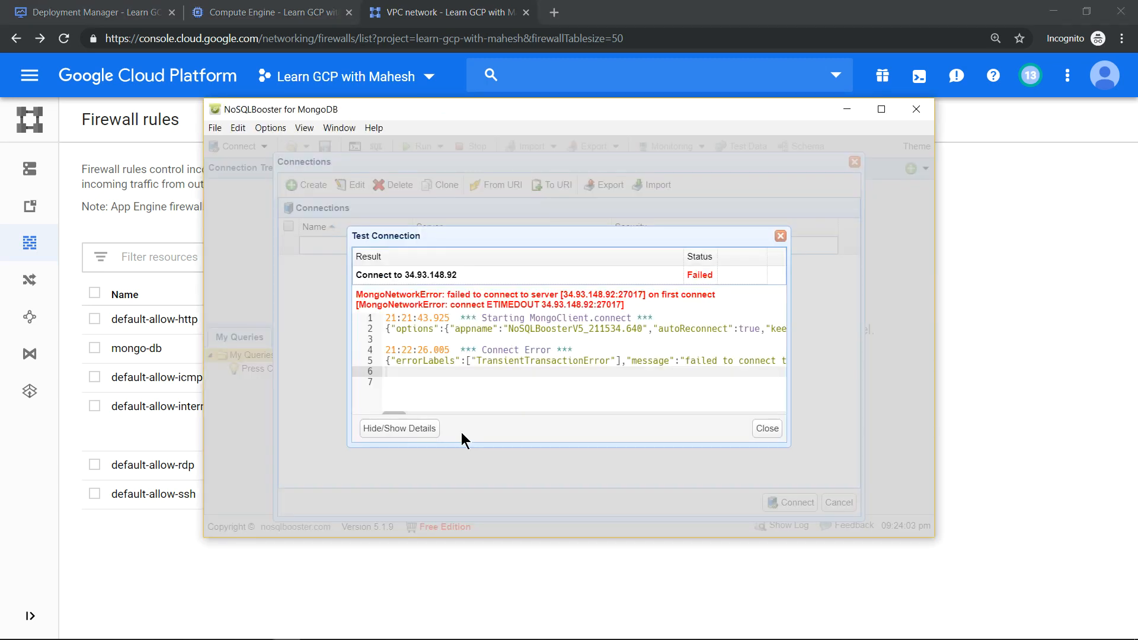
left_click(768, 430)
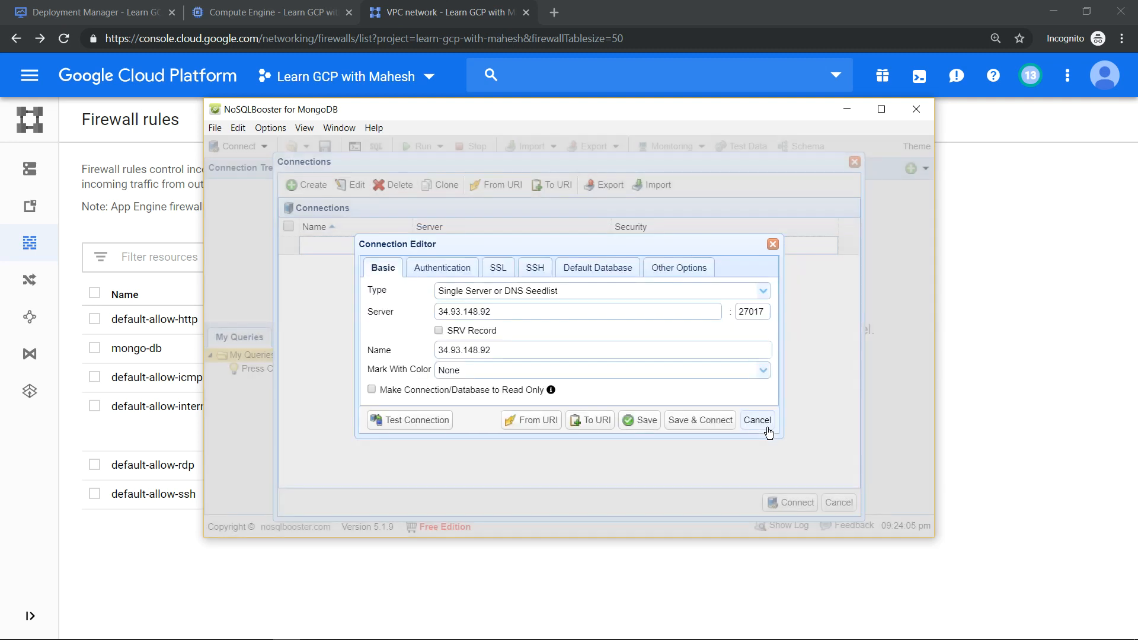
left_click(406, 421)
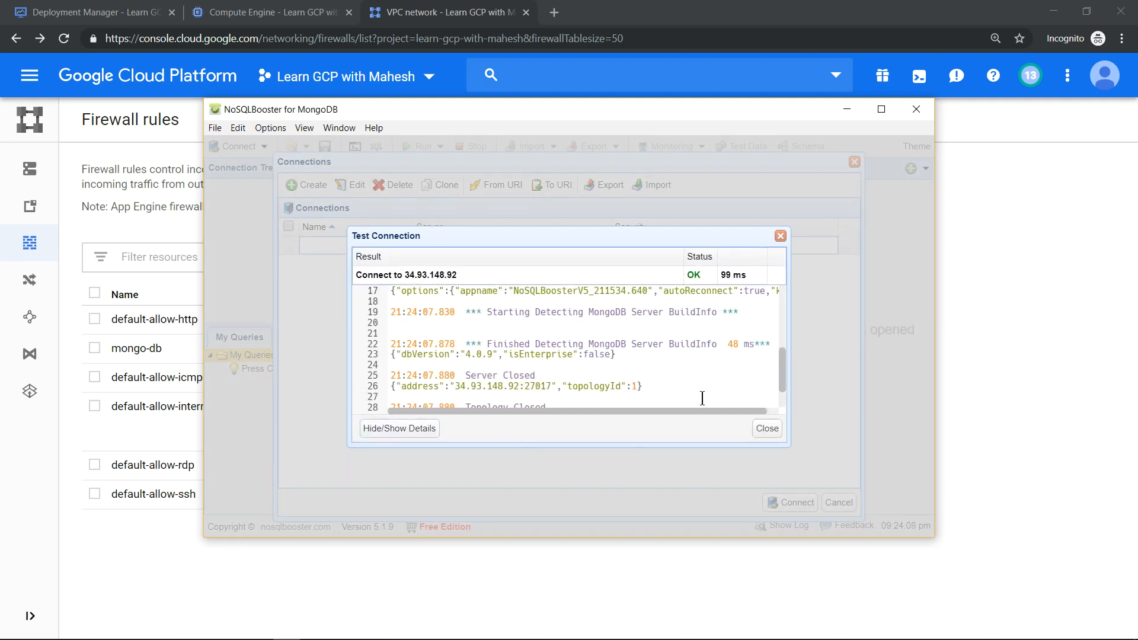
left_click_drag(781, 369, 780, 389)
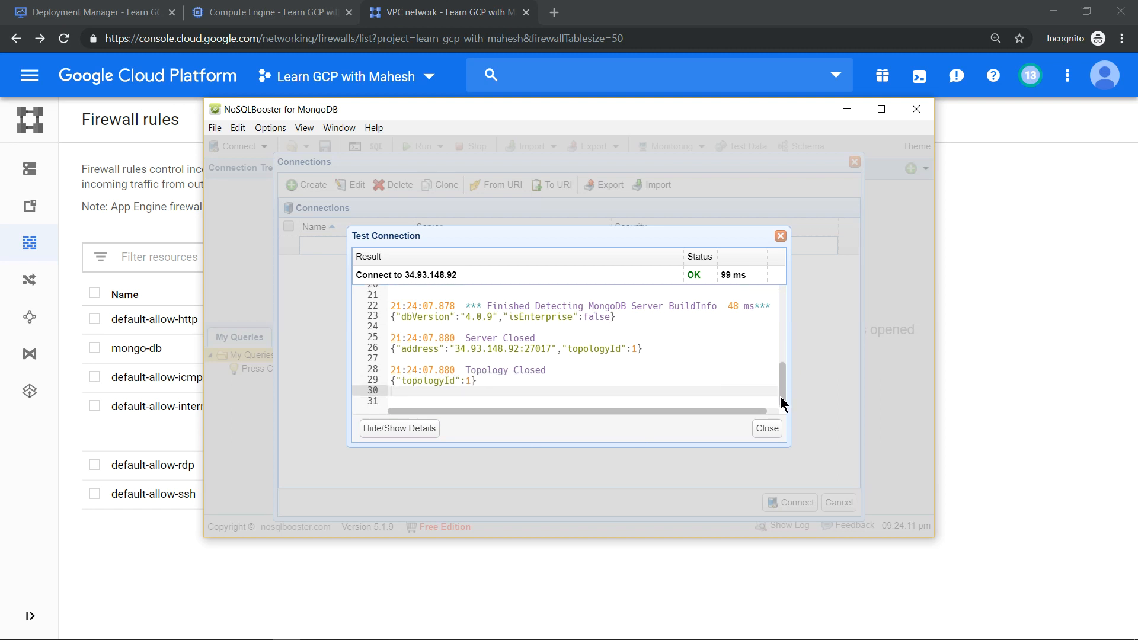
left_click(768, 429)
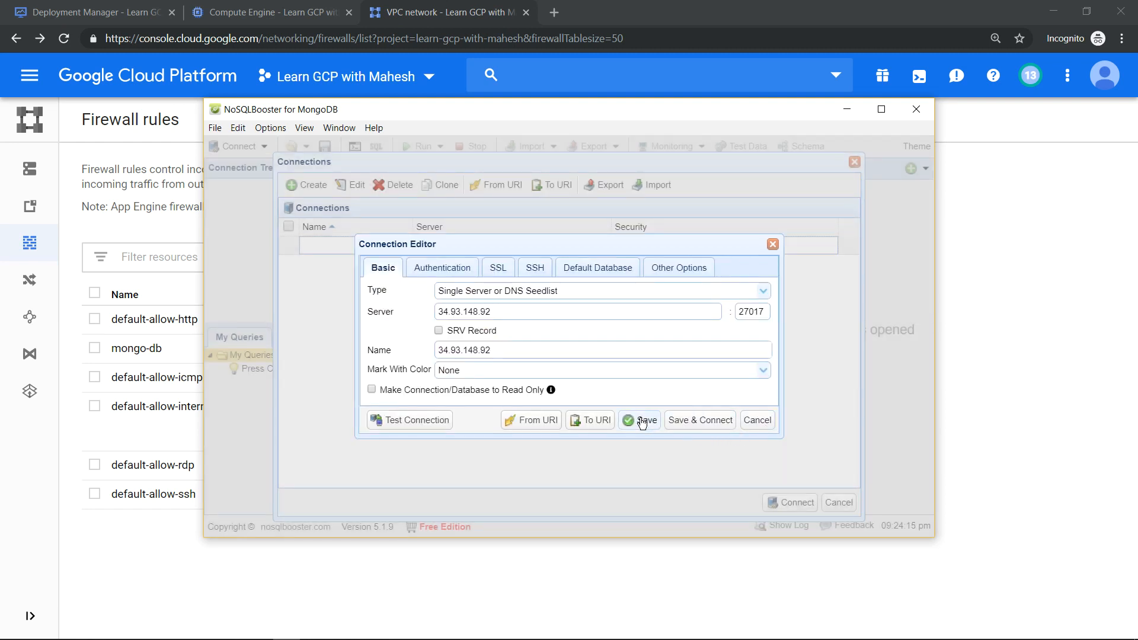
Save the 34.93.148.92 connection and connect to the MongoDB server to view its databases
left_click(693, 420)
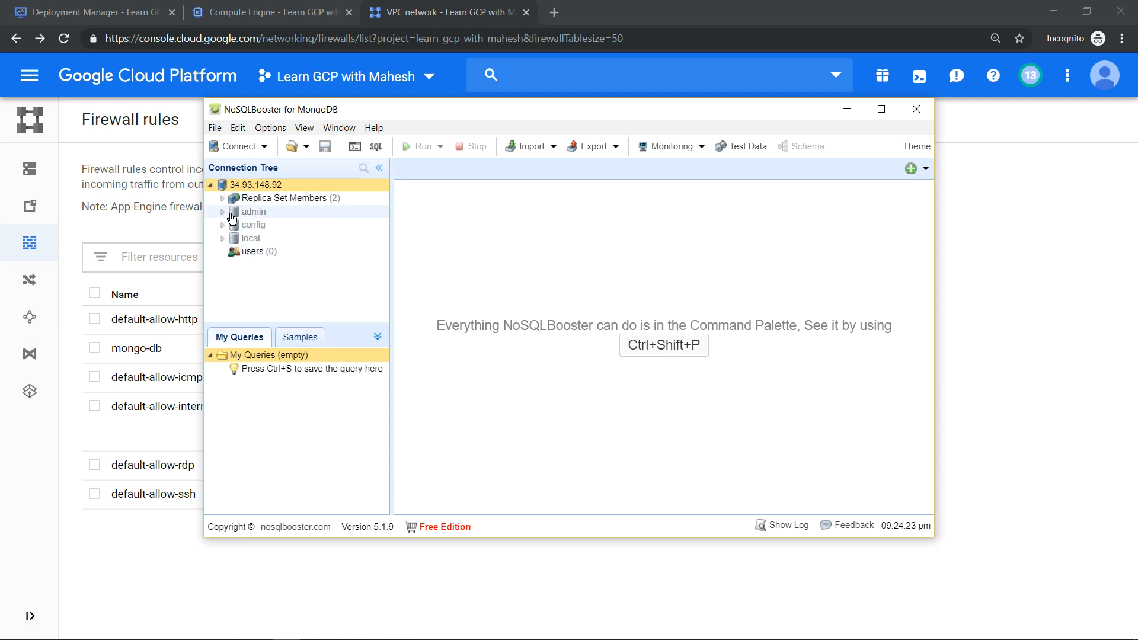
mouse_move(232, 219)
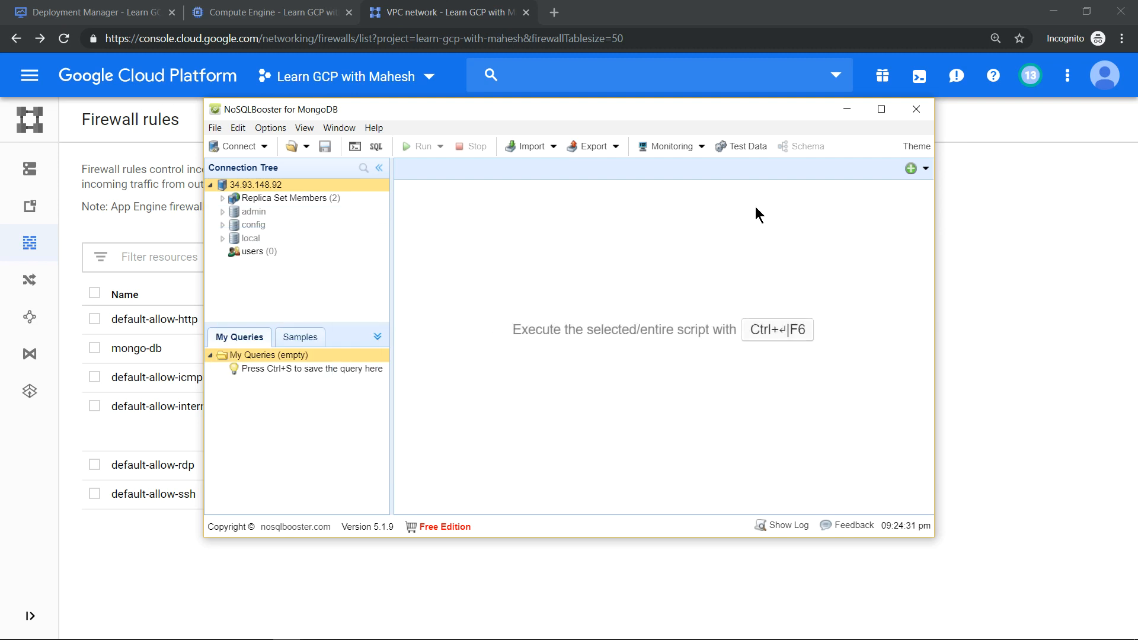
Return to the Google Cloud console and review the firewall rules and the mongodb-demo deployment
left_click(992, 245)
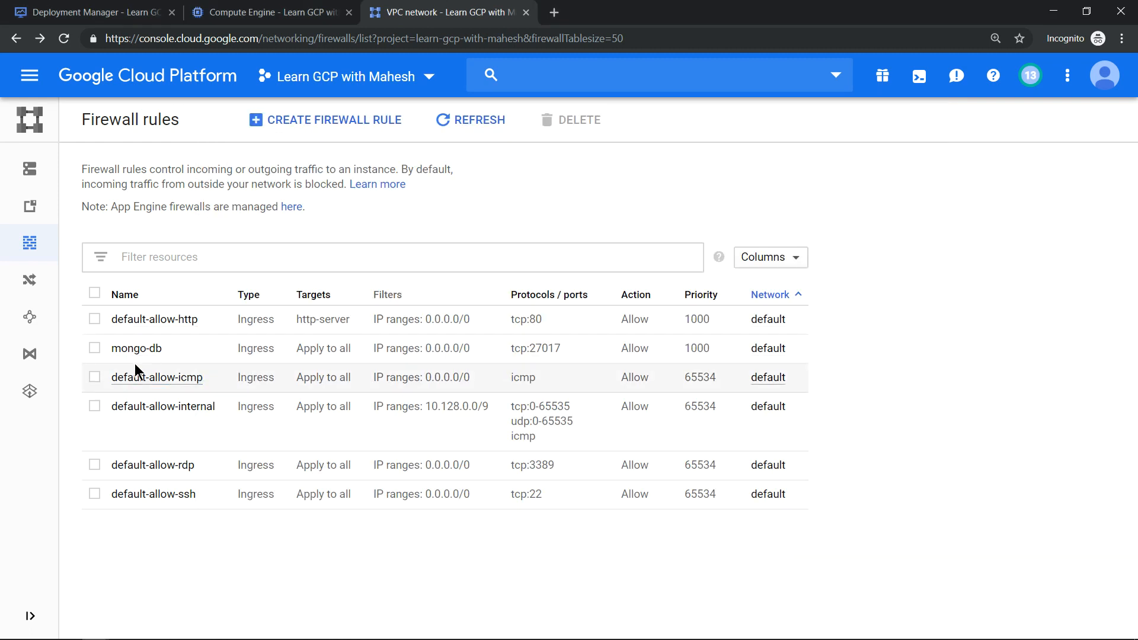
left_click(95, 377)
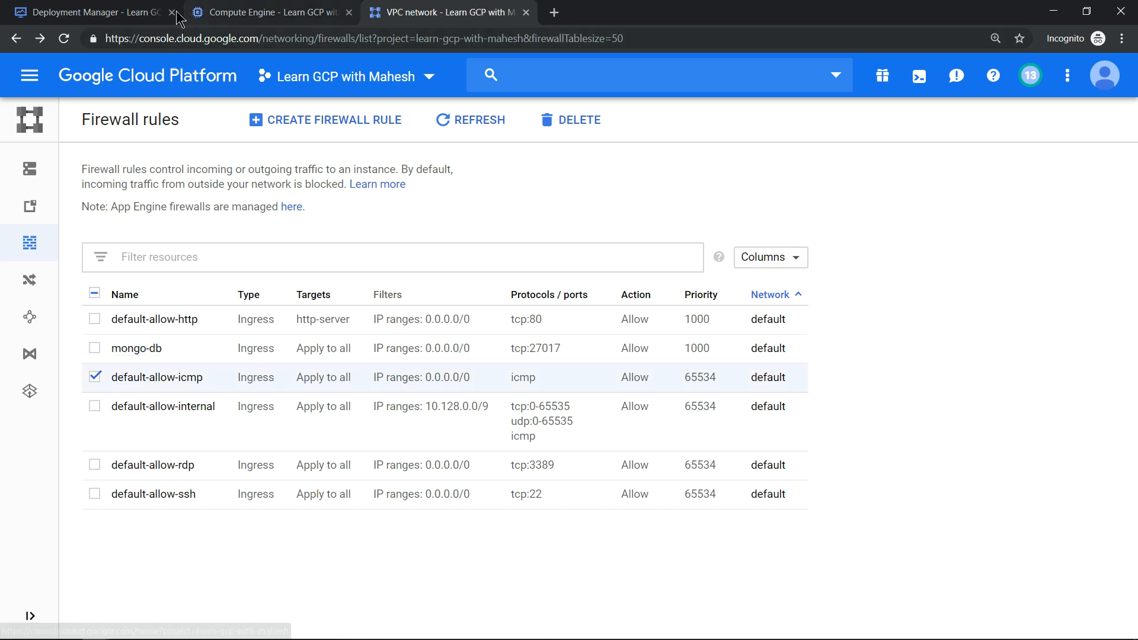
left_click(129, 17)
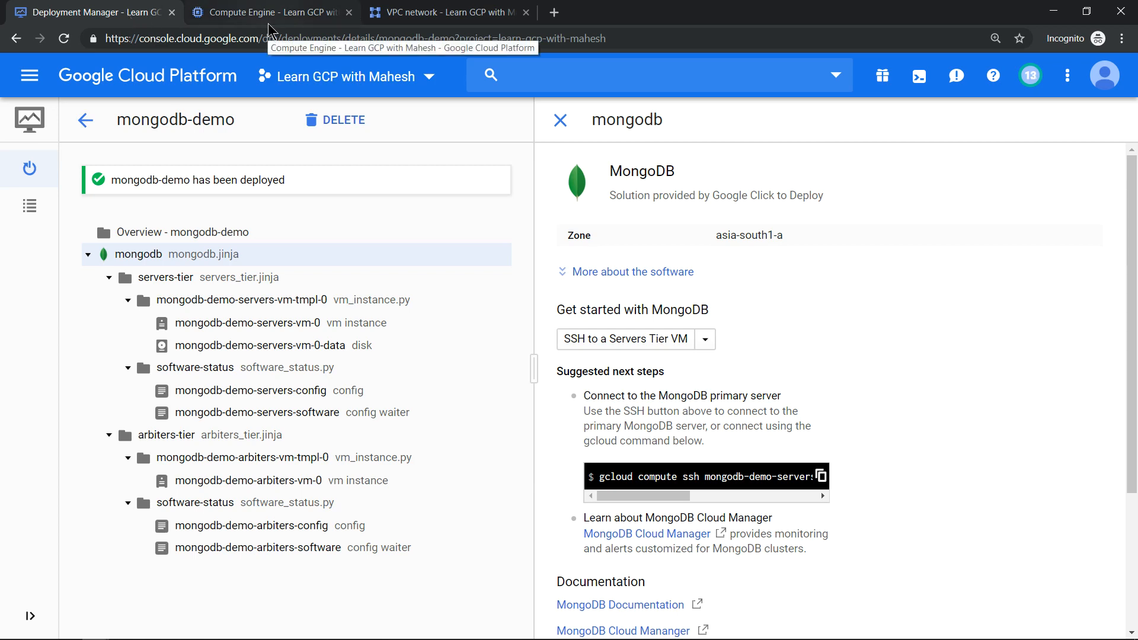
left_click(448, 13)
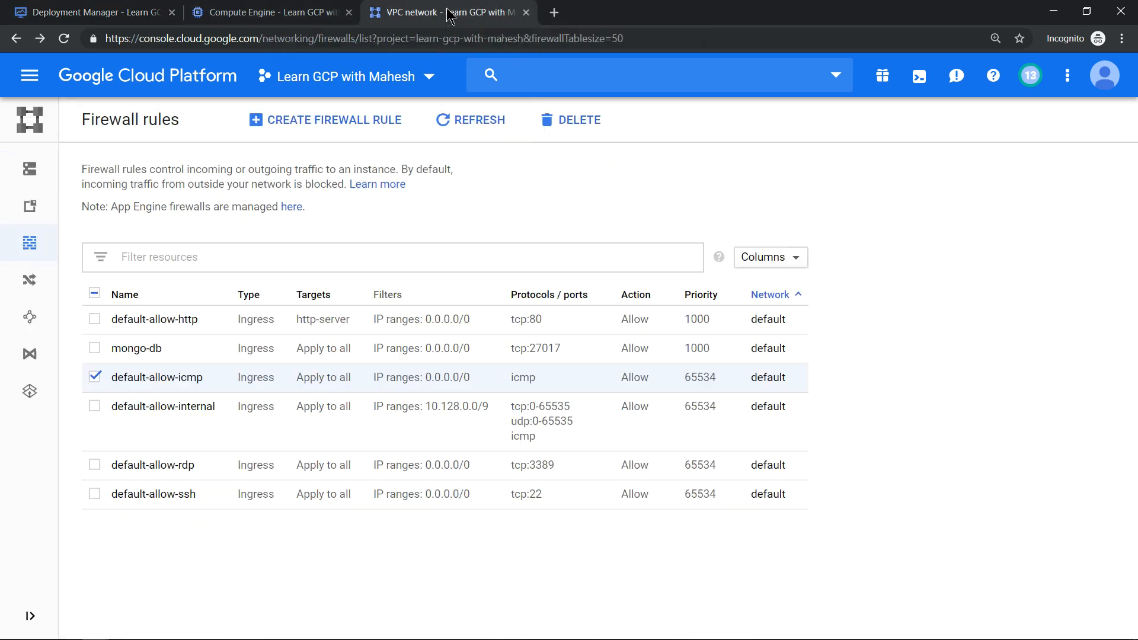